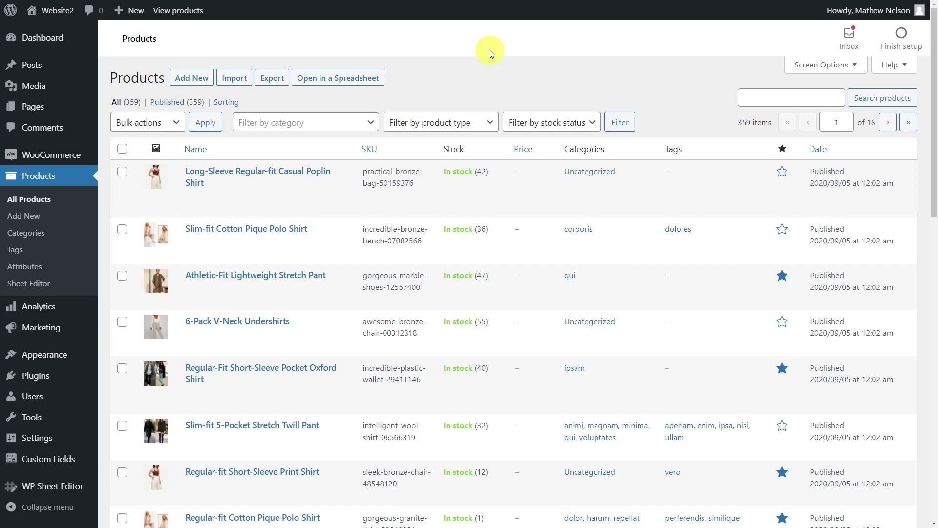
Open the Long-Sleeve Regular-fit Casual Poplin Shirt and set its Logo to the Chanel image.
click(303, 175)
scroll(299, 186, down, 6)
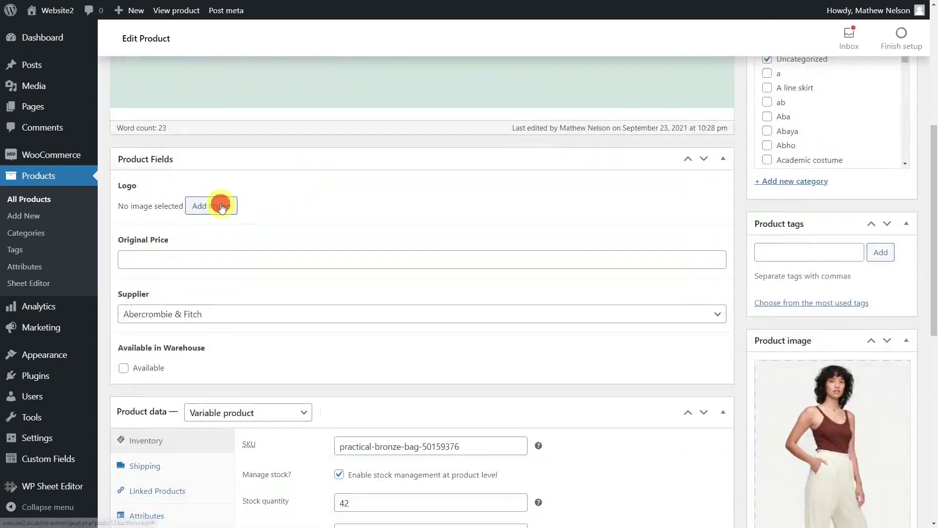
click(215, 204)
click(66, 233)
click(891, 492)
Enter Original Price 20.99, choose supplier Aldi North, and update the product.
click(220, 360)
text(20.99)
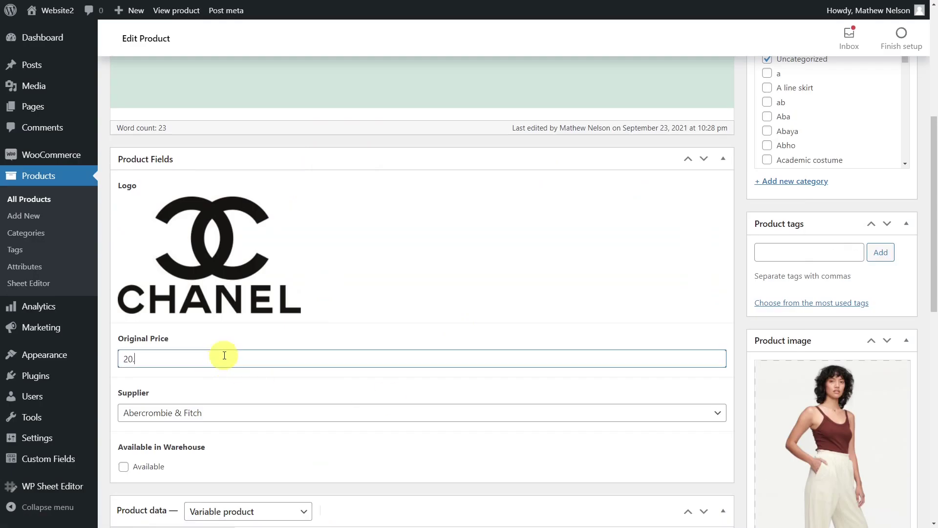
click(225, 419)
click(210, 254)
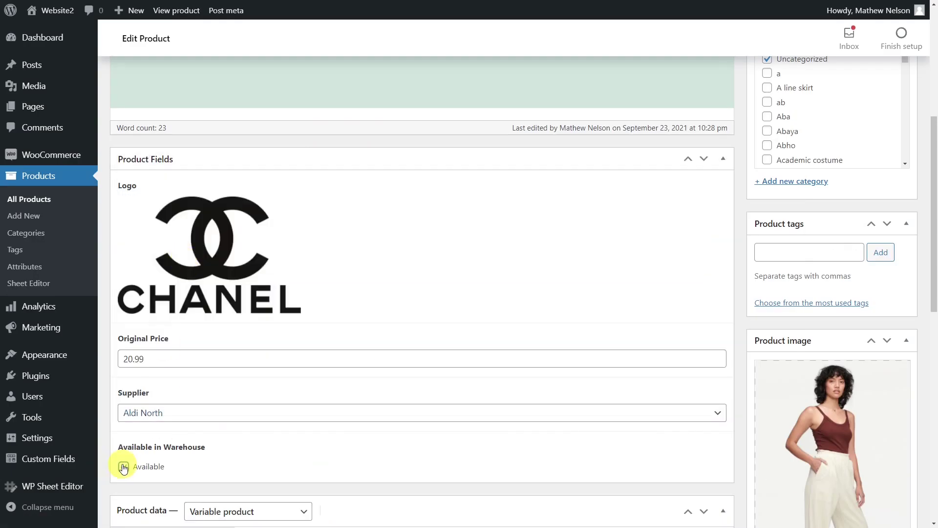
scroll(813, 240, up, 3)
click(900, 117)
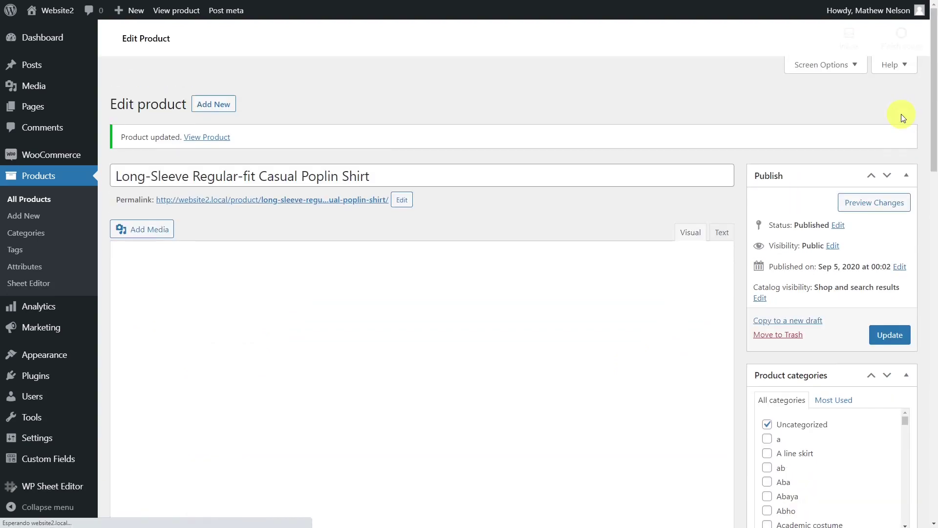
Go to the WP Sheet Editor products spreadsheet from the admin menu.
mouse_move(77, 486)
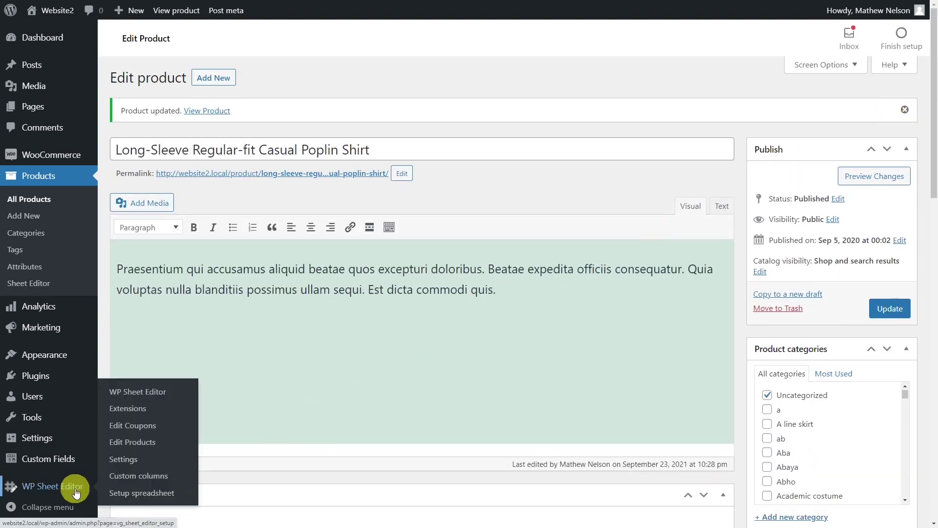
click(133, 442)
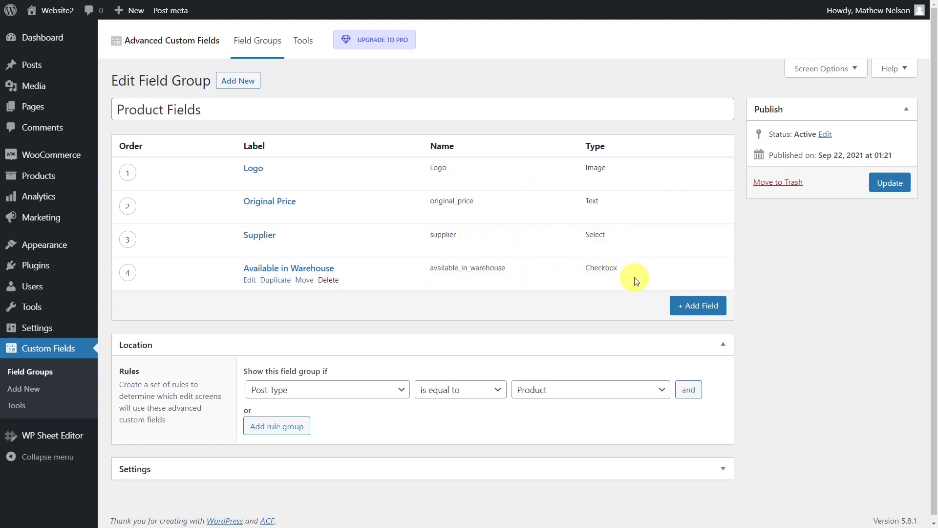
Open Edit Products, give row 1 the Chanel logo, and begin row 2's logo upload.
mouse_move(74, 434)
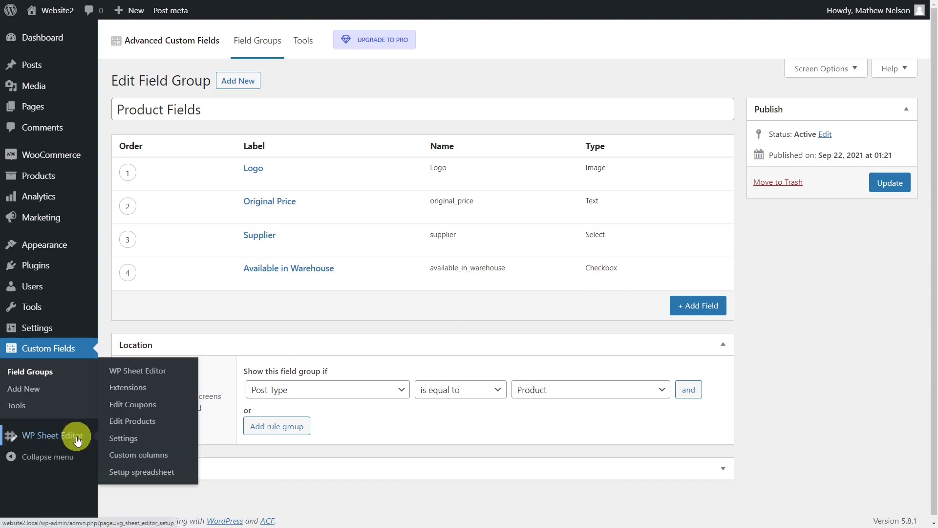
click(128, 422)
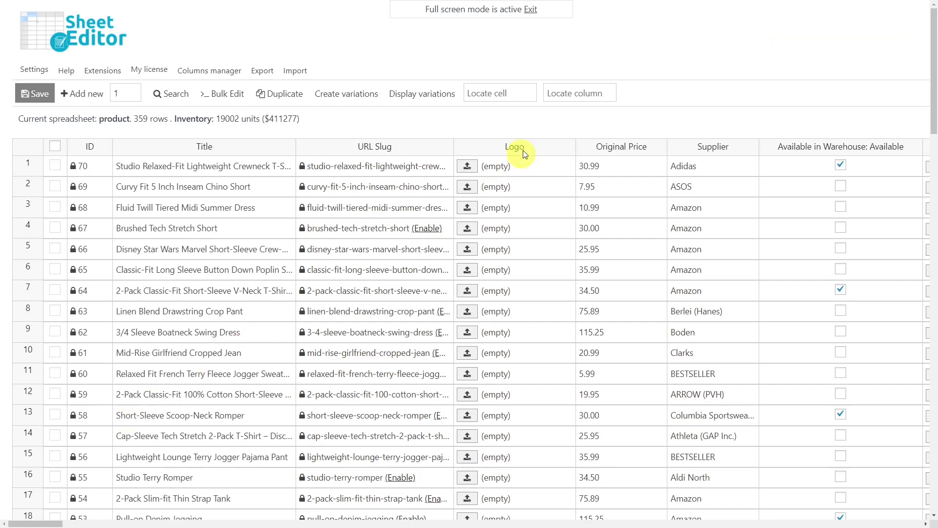
click(468, 167)
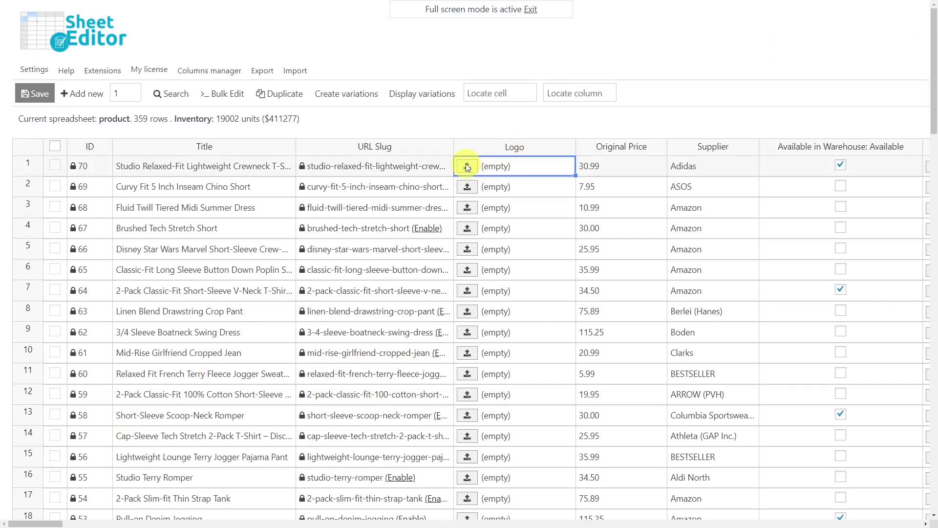
click(390, 225)
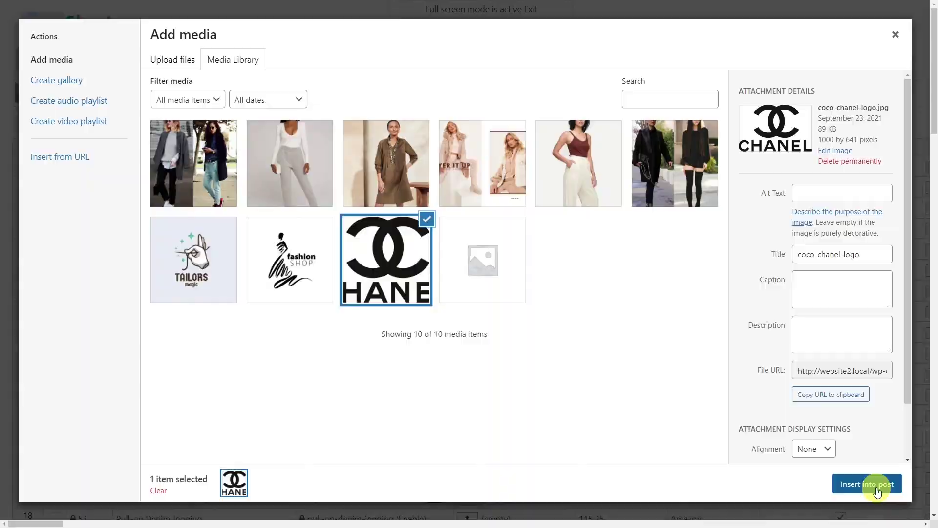
click(875, 483)
click(509, 187)
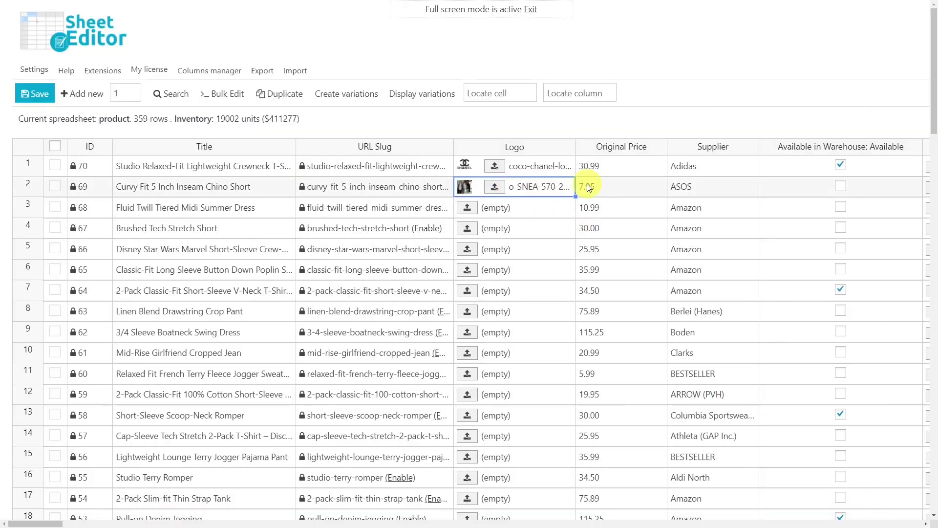
Set Original Price to 20.99, 5.95 and 29.95 for rows 1–3.
click(613, 169)
text(20.99)
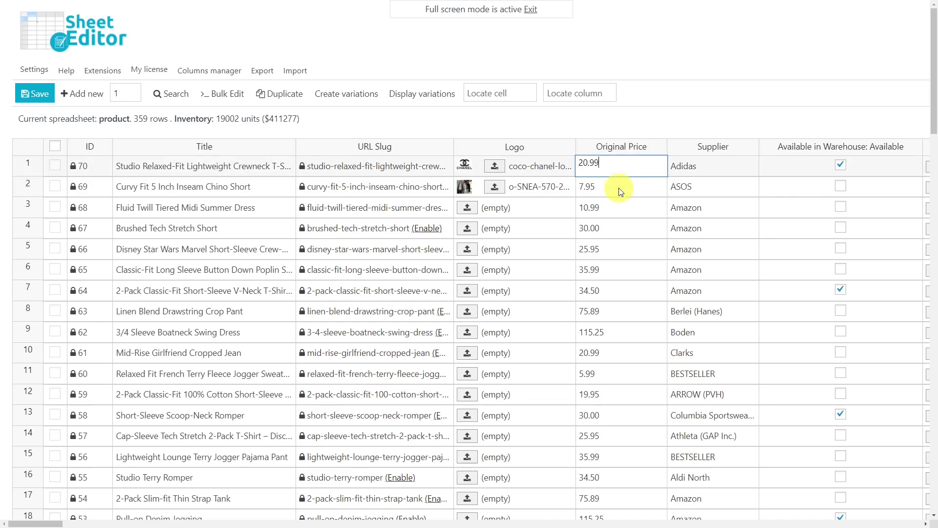
click(619, 188)
text(5.95)
click(610, 209)
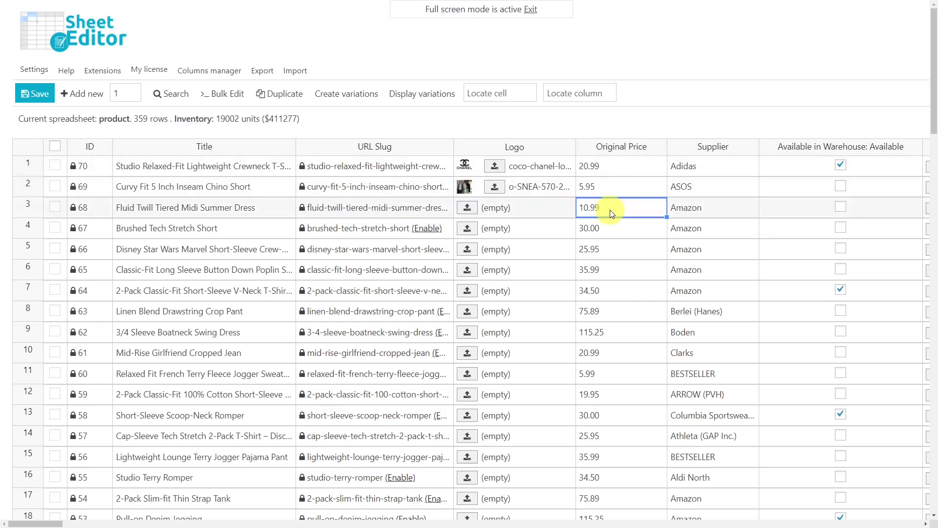
text(29.95)
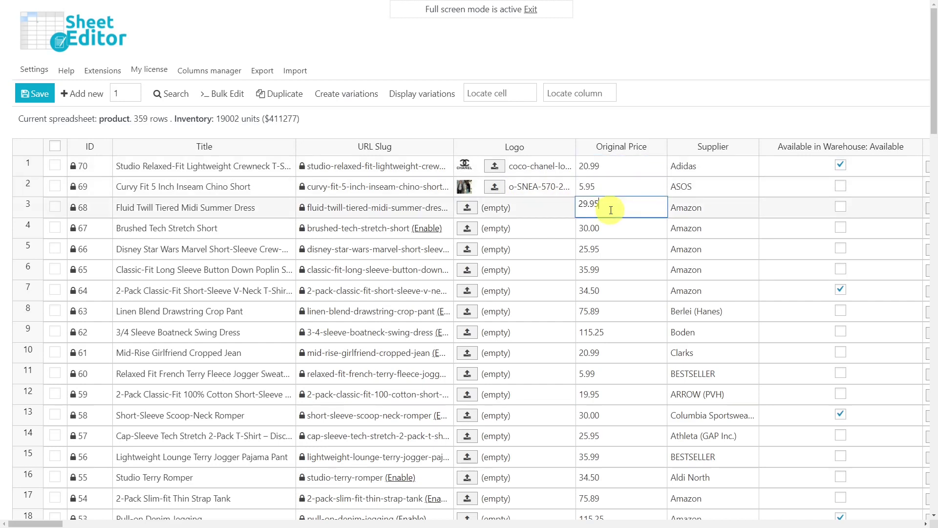
Set row 1's supplier to Abercrombie & Fitch and row 2's to Aldi North.
double_click(711, 166)
click(732, 181)
double_click(749, 194)
click(748, 194)
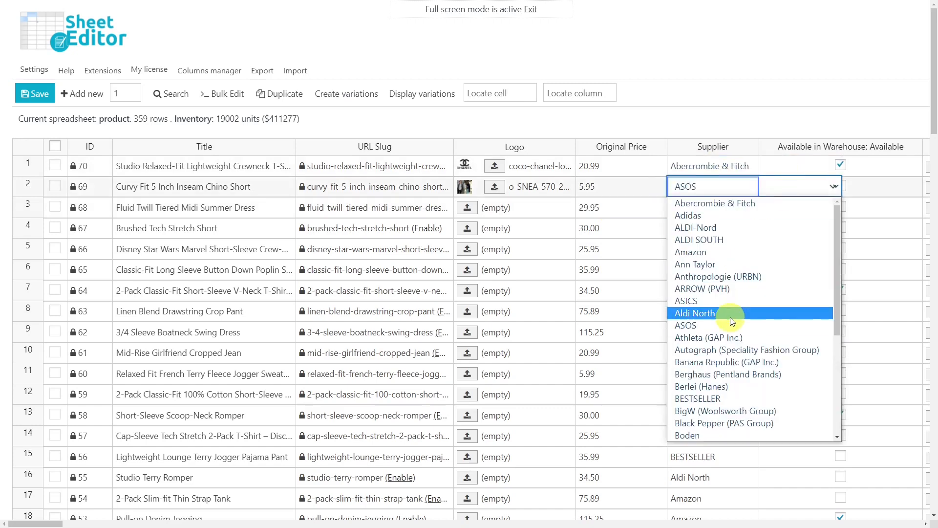
Set row 3's supplier to Athleta (GAP Inc.) and row 4's to Berghaus (Pentland Brands).
click(730, 318)
double_click(723, 207)
click(723, 207)
click(722, 358)
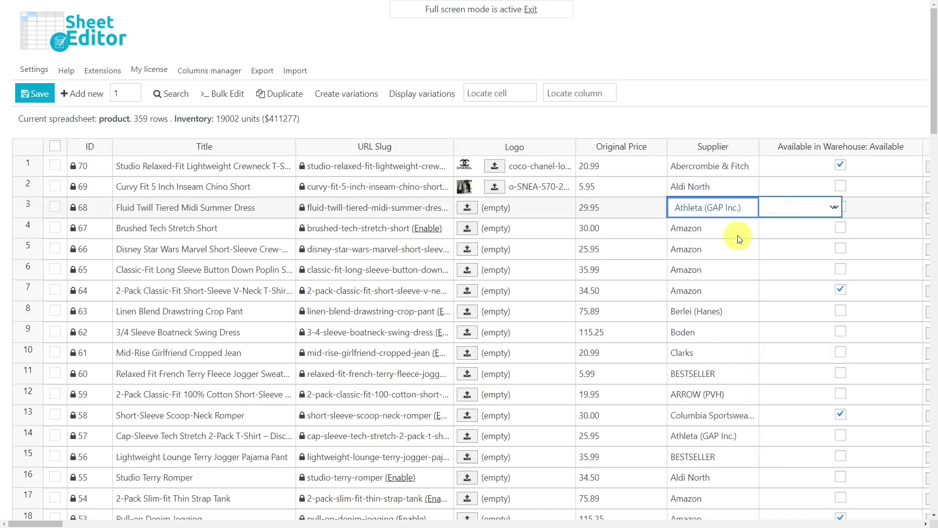
double_click(680, 229)
click(681, 228)
click(711, 415)
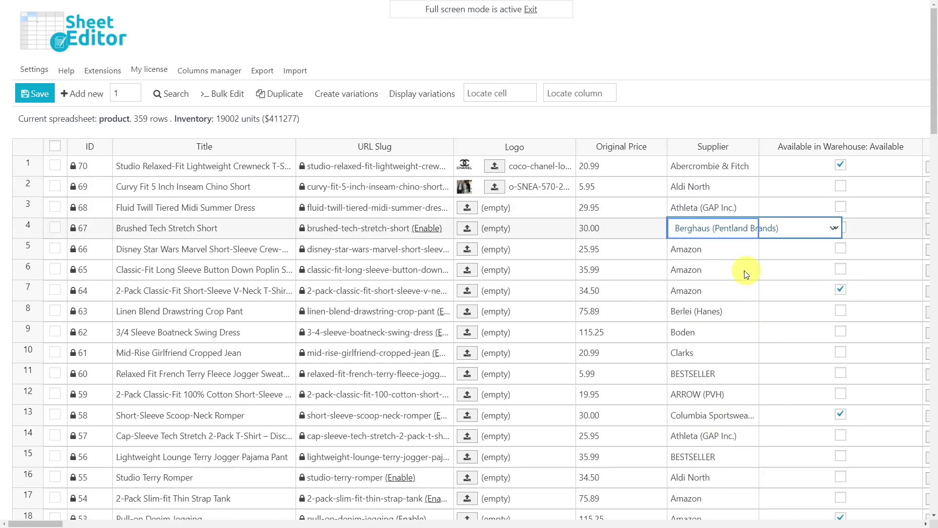
key(Return)
Tick Available in Warehouse for rows 2–4, fill it down to row 12, and save.
click(841, 187)
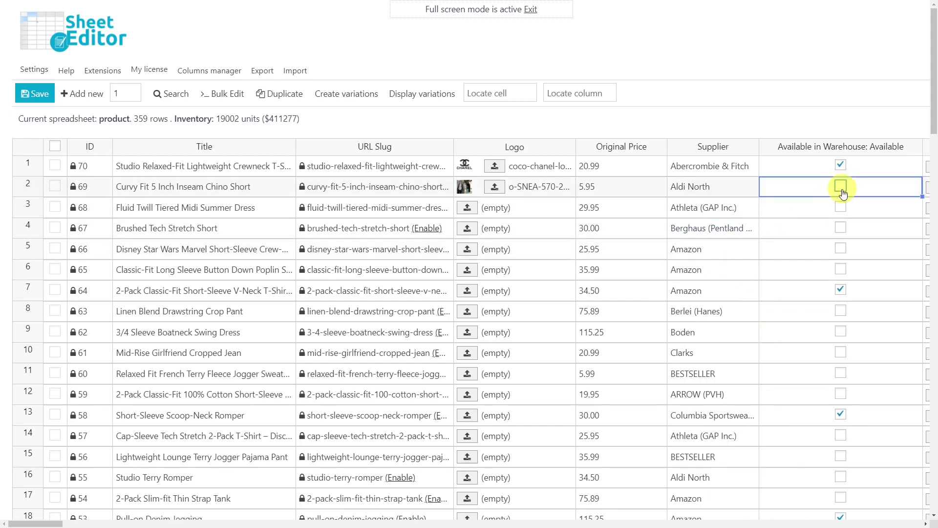
click(841, 207)
click(842, 229)
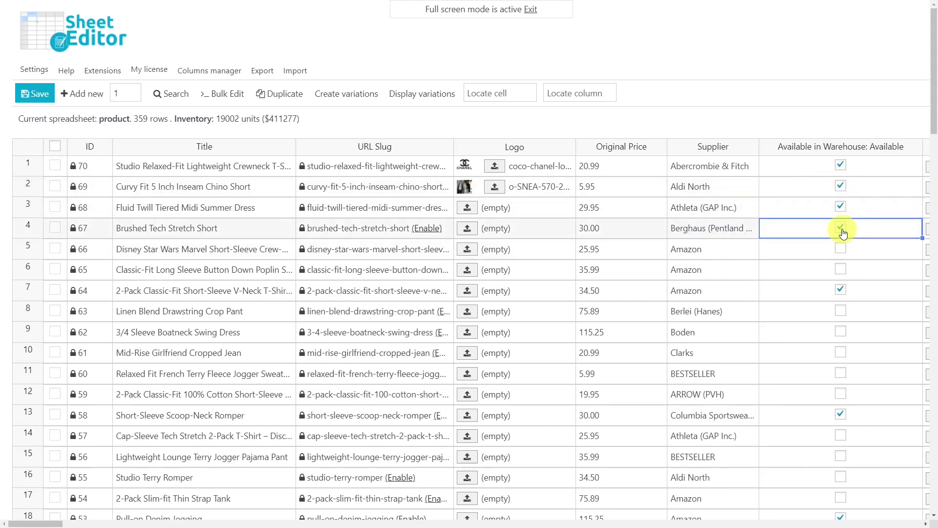
drag(921, 238, 911, 386)
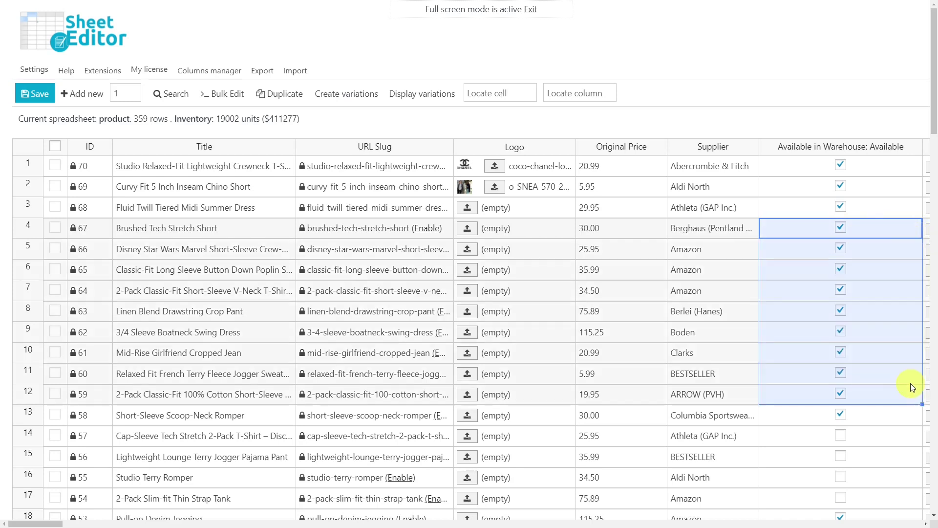
click(731, 255)
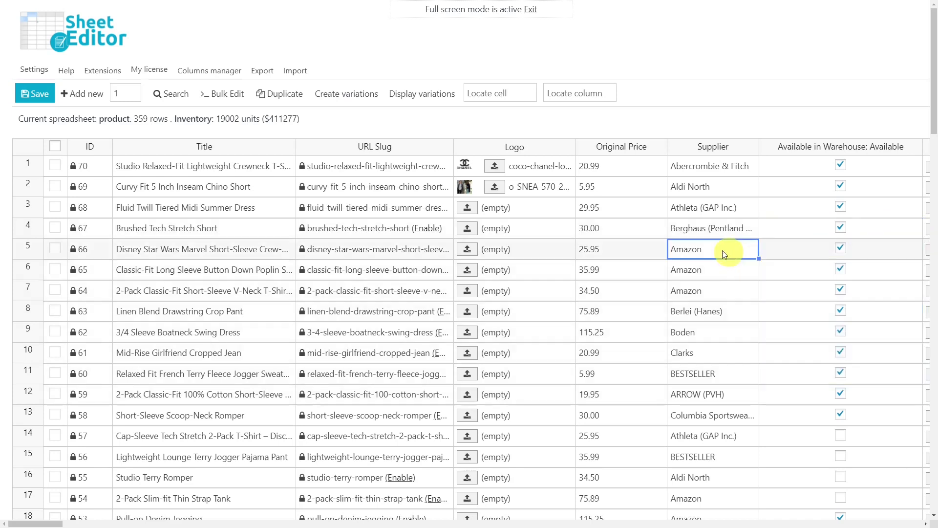
click(27, 97)
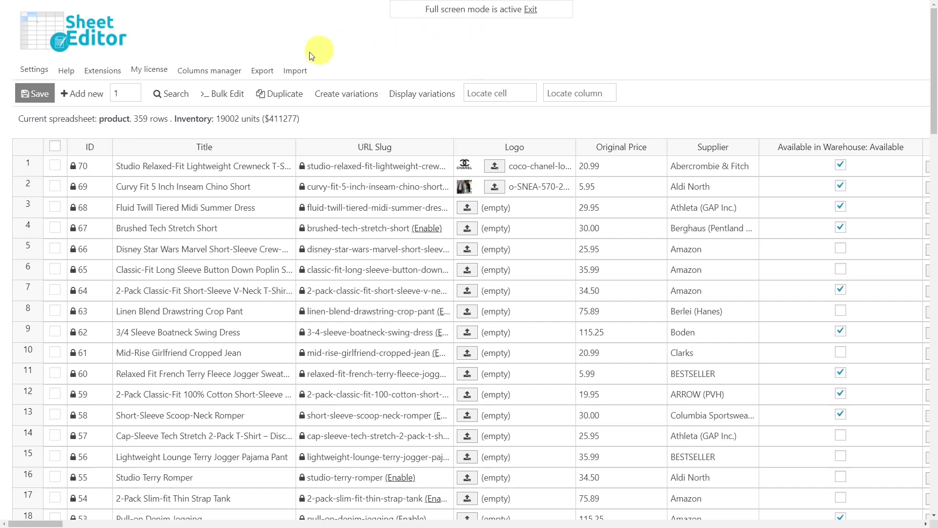
Run a product search with 'shirt' as the Contains keyword.
click(170, 96)
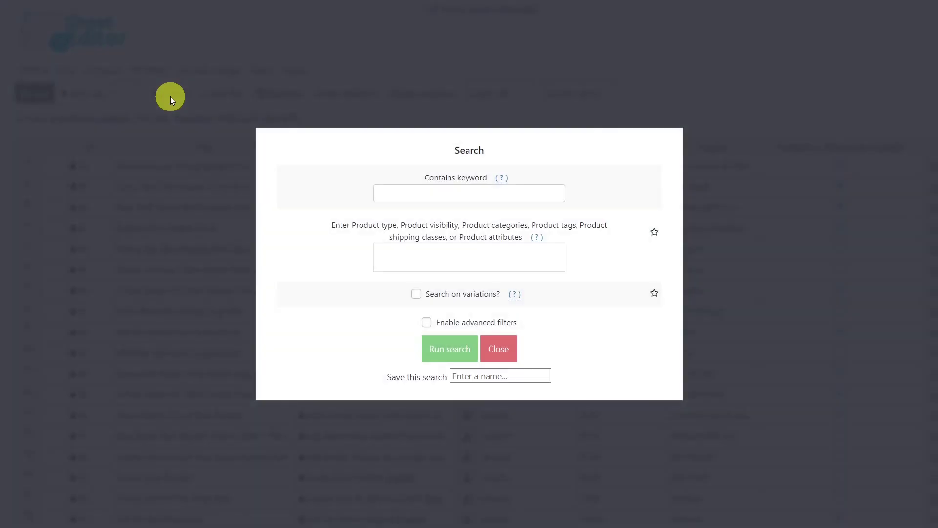
click(421, 196)
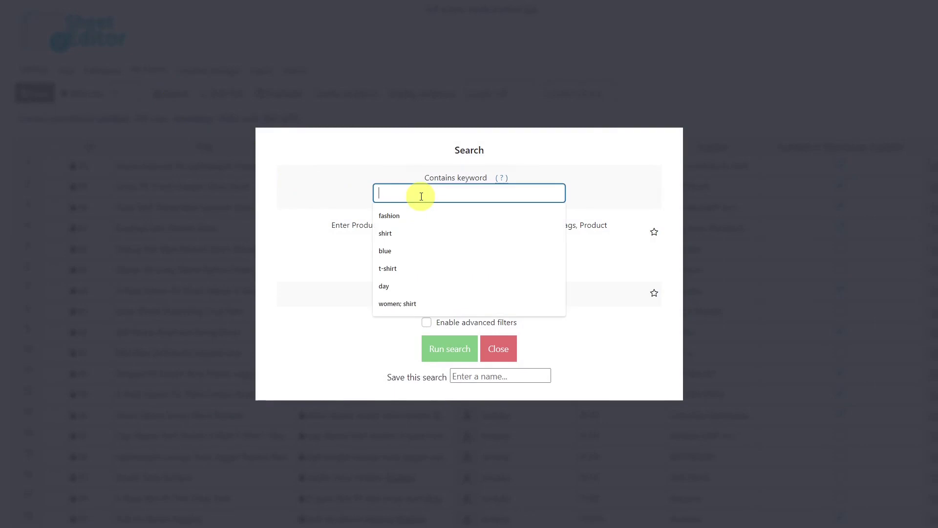
click(391, 232)
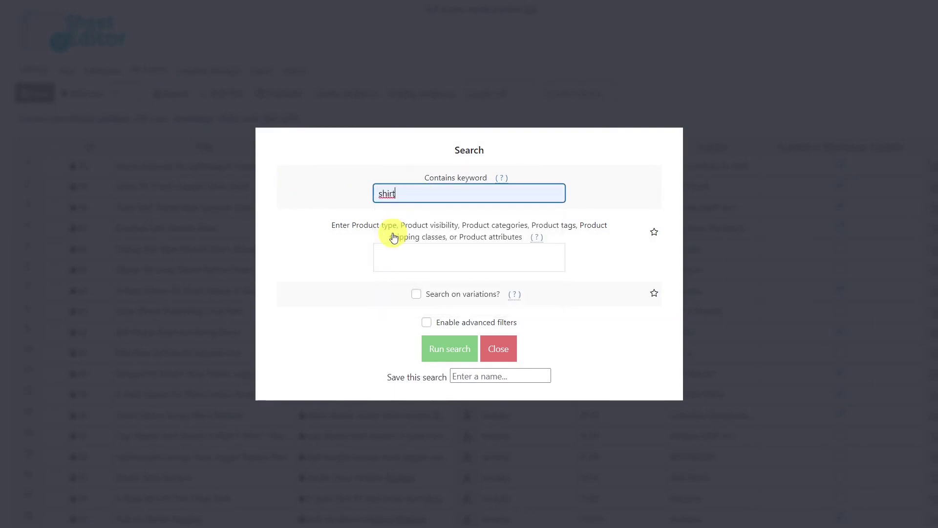
click(456, 345)
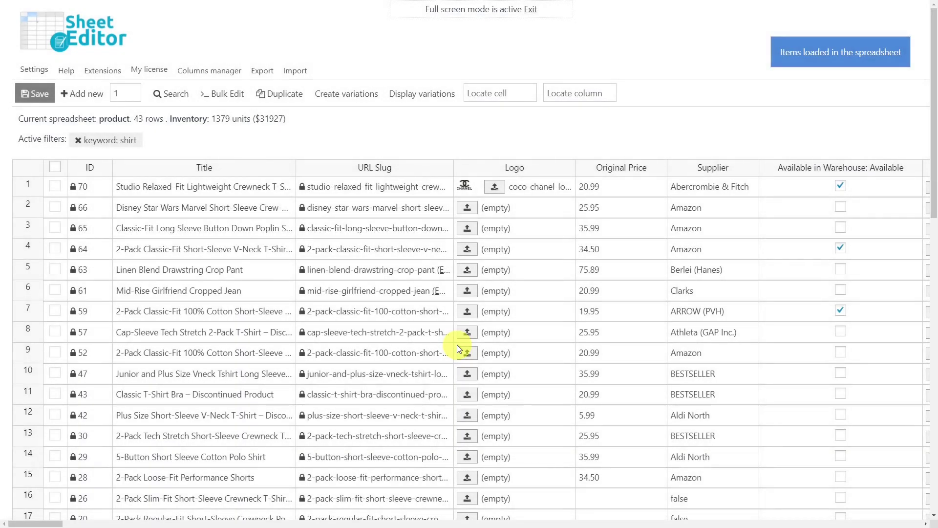
Bulk edit all current search rows, setting Available in Warehouse to checked, and execute it.
click(234, 88)
click(439, 125)
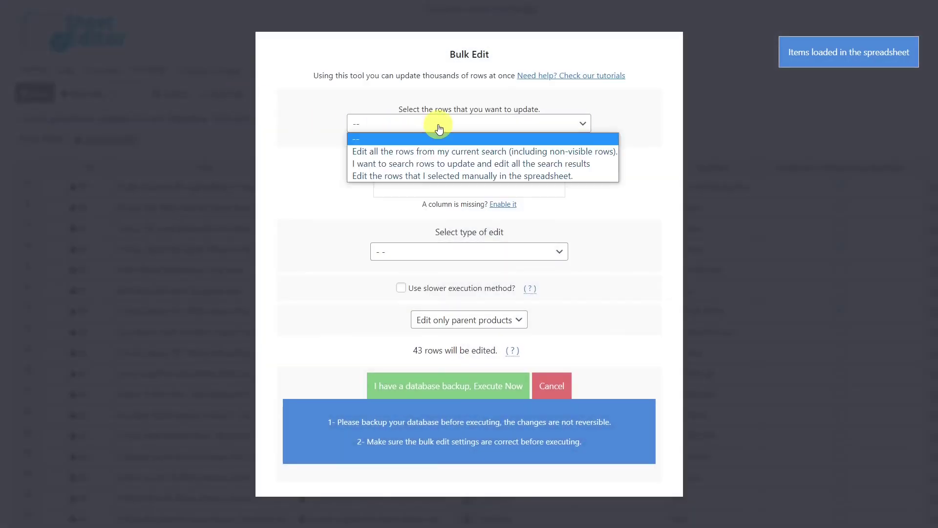
click(450, 153)
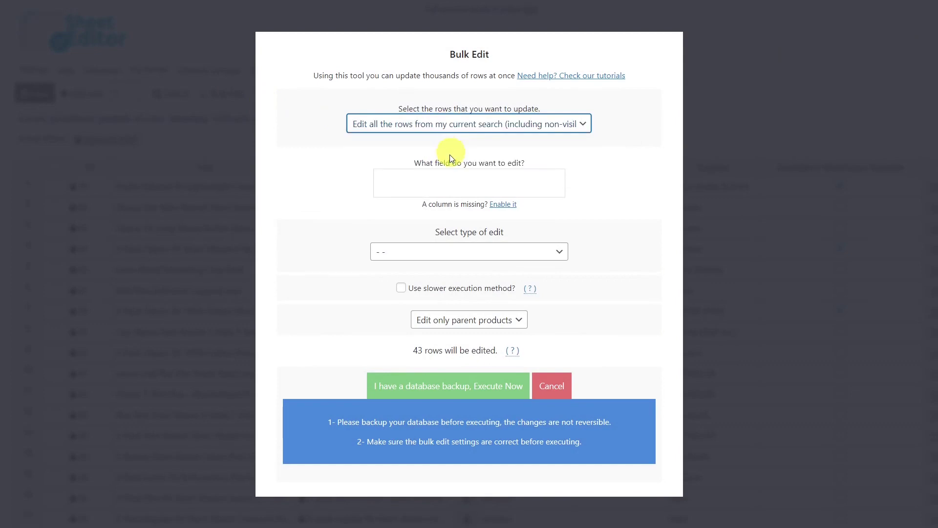
click(447, 179)
text(wa)
click(455, 206)
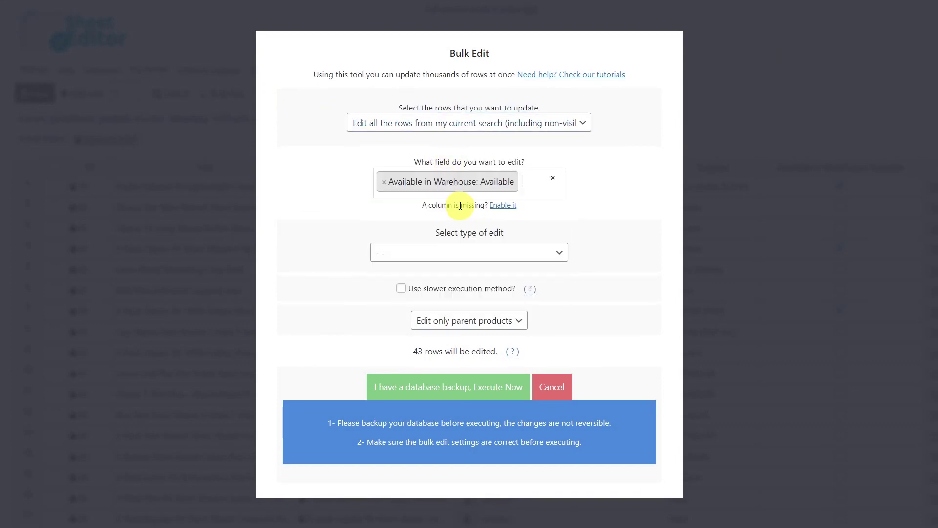
click(457, 249)
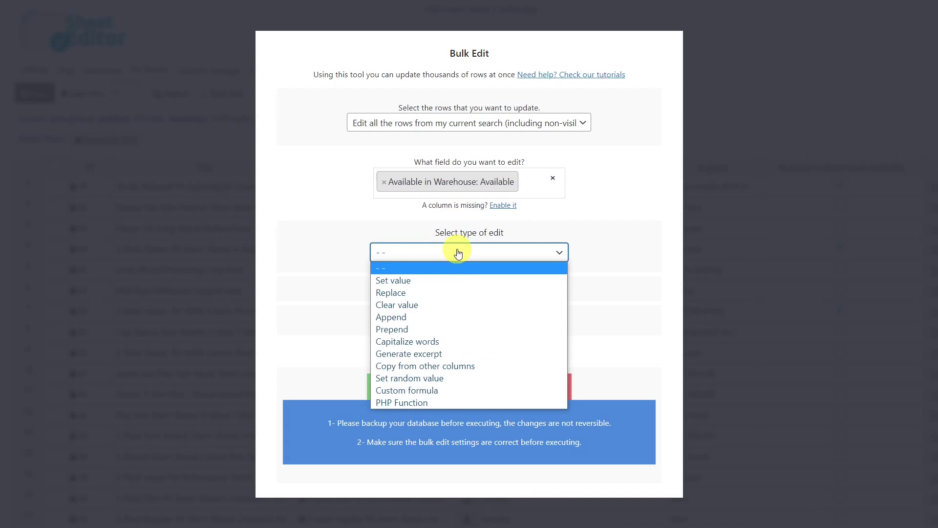
click(438, 284)
click(469, 271)
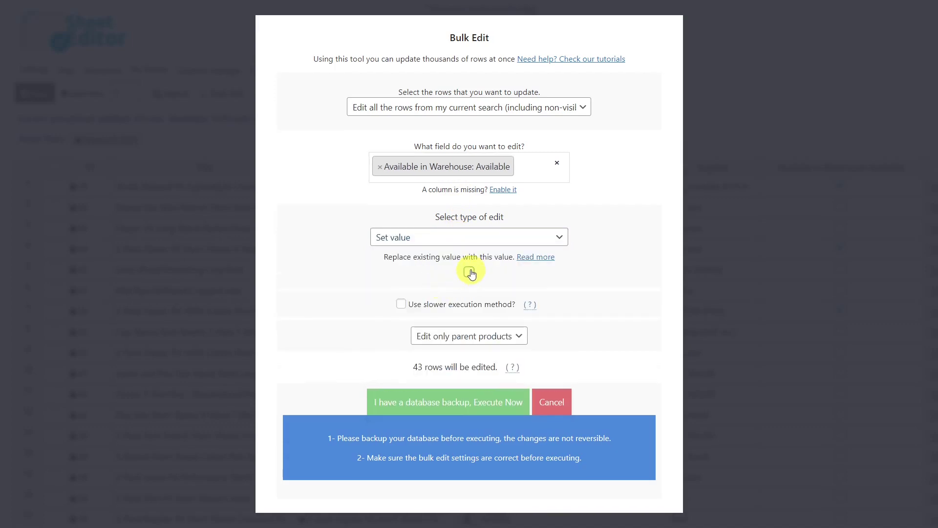
click(461, 402)
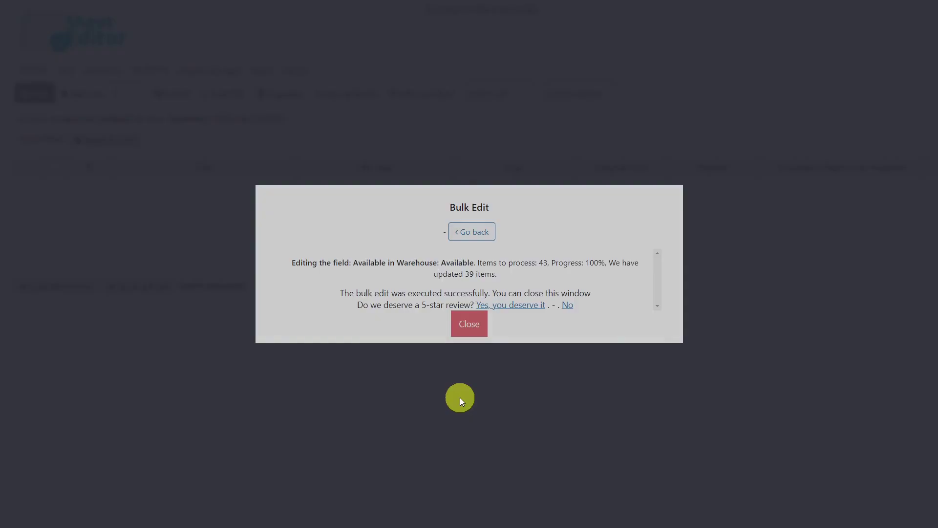
click(467, 327)
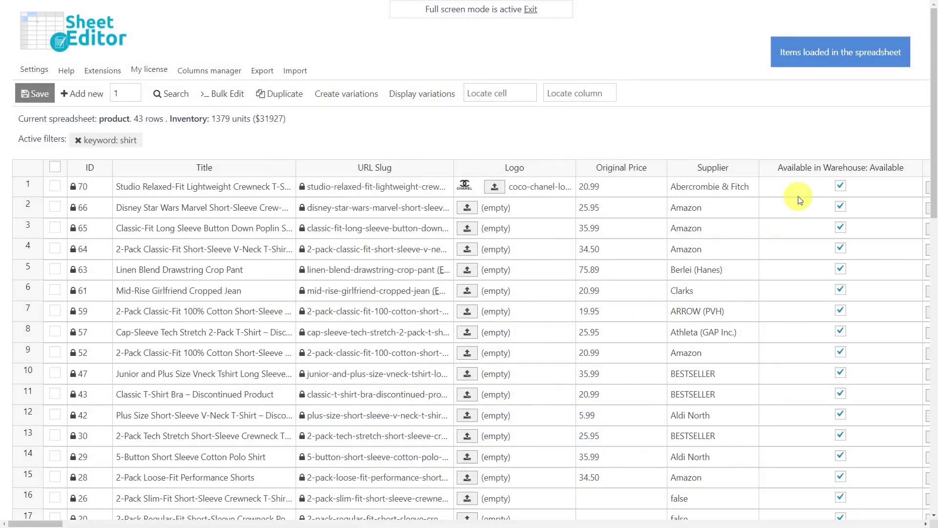